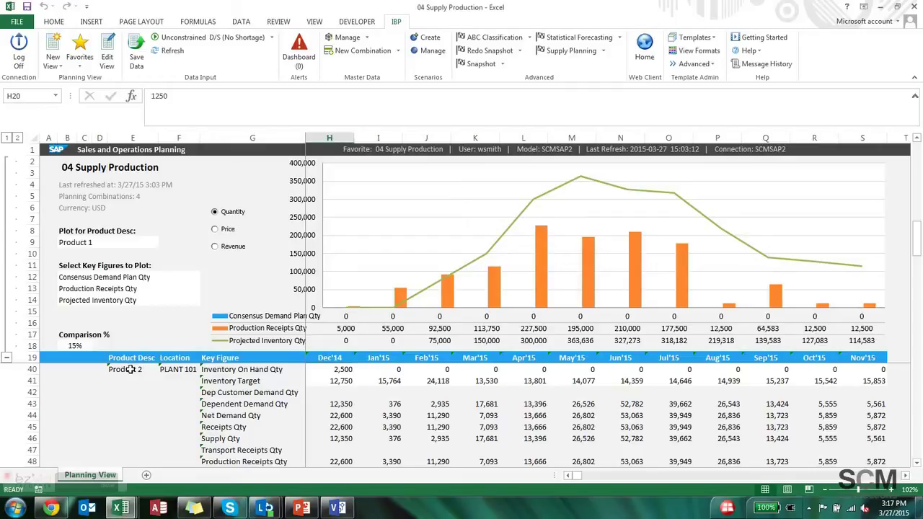
Check the Product 2 and PLANT 101 member formulas and the Inventory On Hand, Inventory Target and Dep Customer Demand key figures
click(130, 370)
click(177, 371)
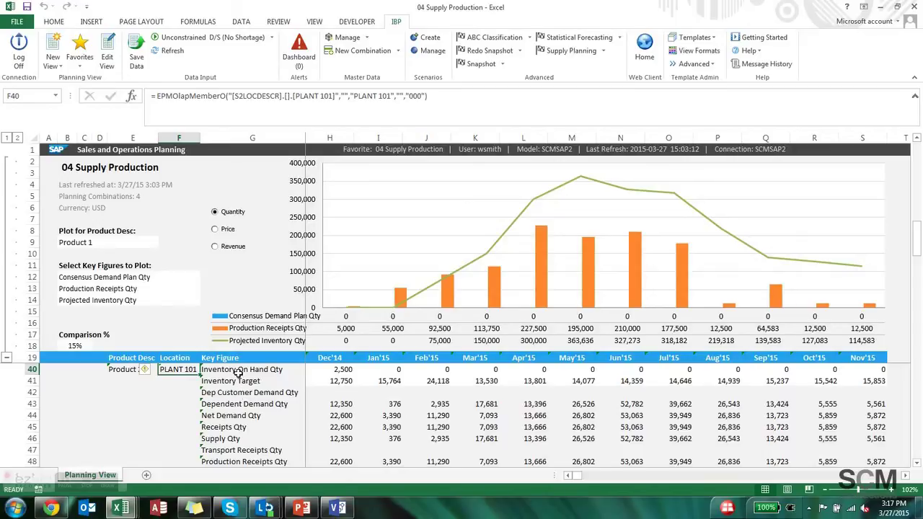
click(239, 372)
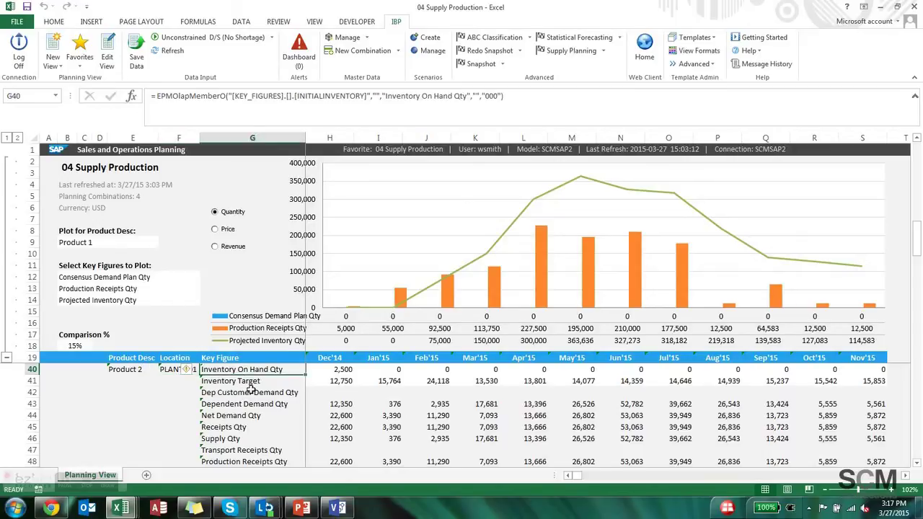
click(248, 384)
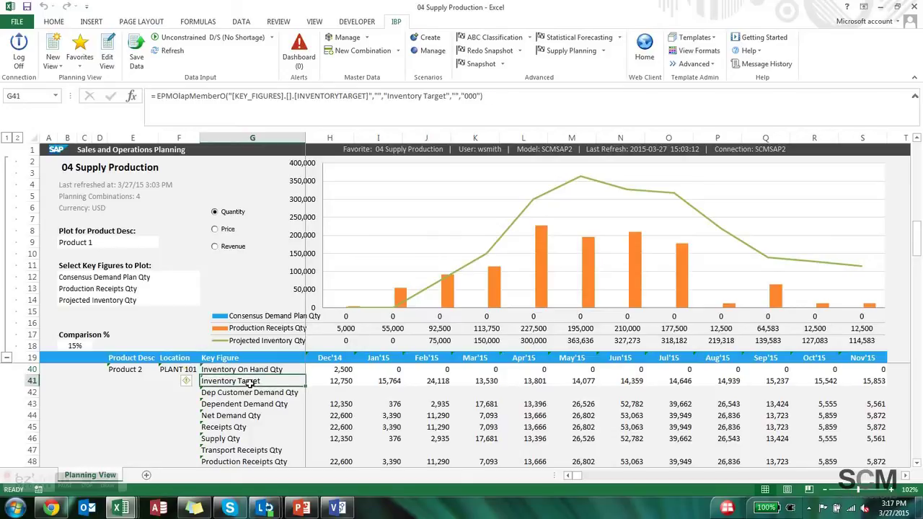
click(254, 395)
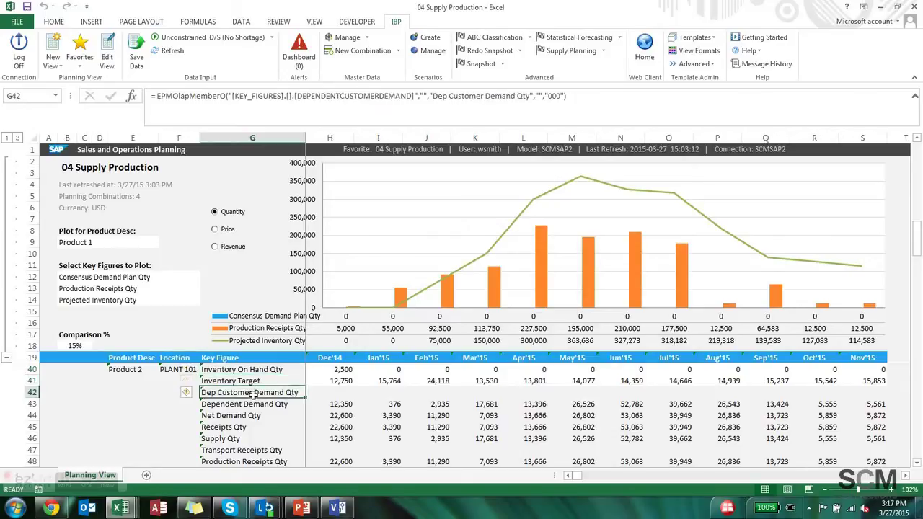
Inspect Product 2's December demand and receipts values: Supply Qty 12,350 and Production Receipts 22,600
click(324, 406)
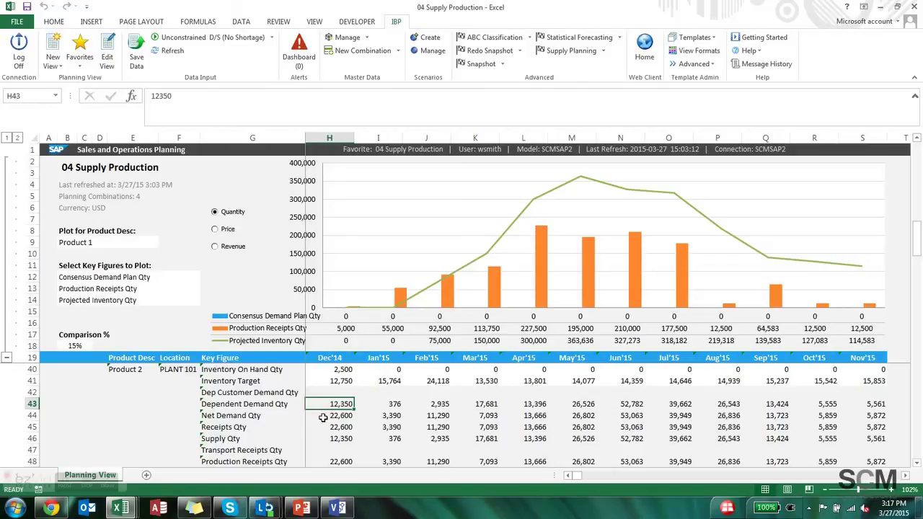
click(323, 417)
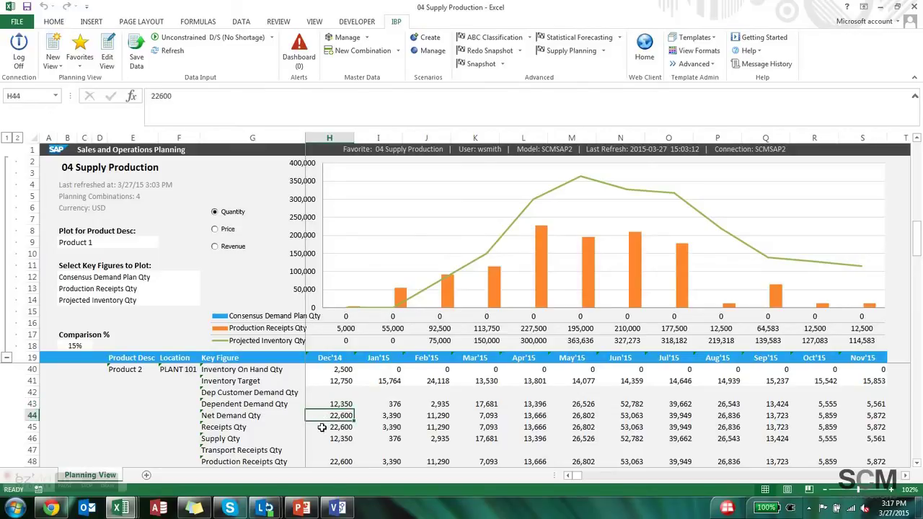
click(322, 428)
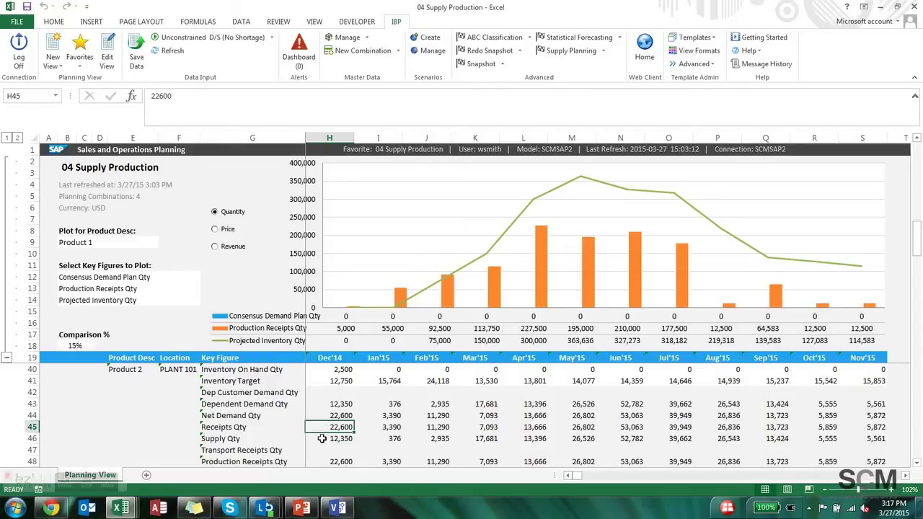
click(323, 438)
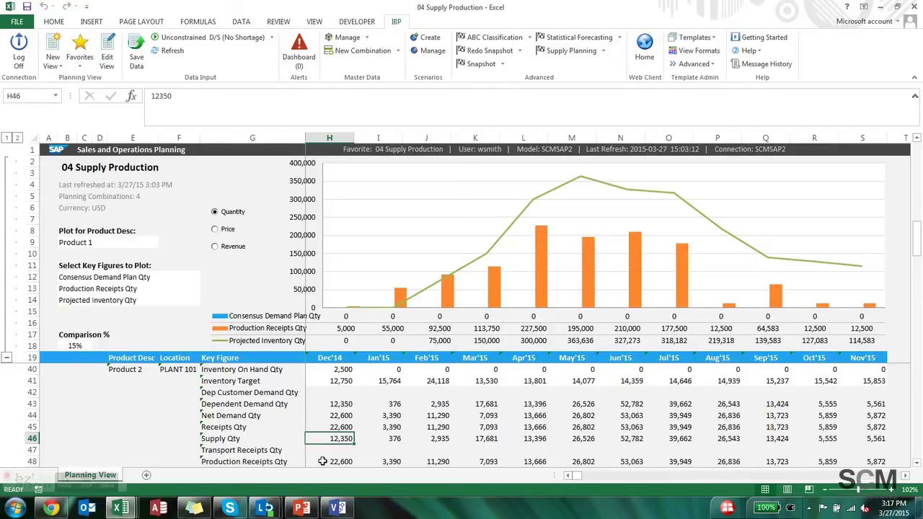
click(322, 462)
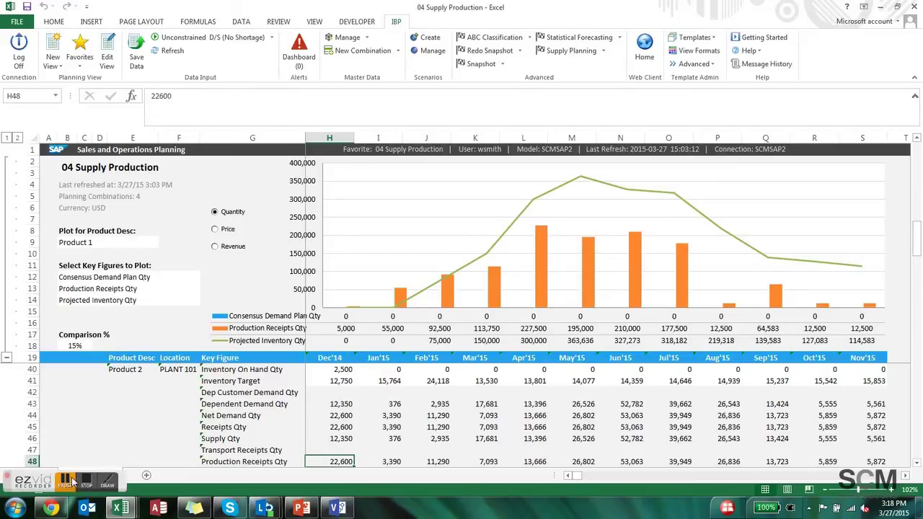
Inspect the Location, Product ID and Resource headings and PRODUCT1's Production Receipts and Capacity Load key figures
click(66, 483)
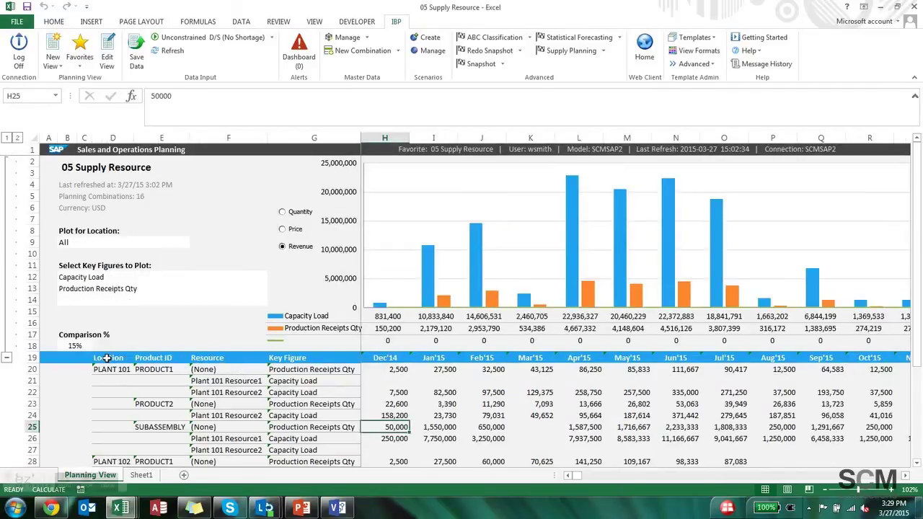
click(107, 357)
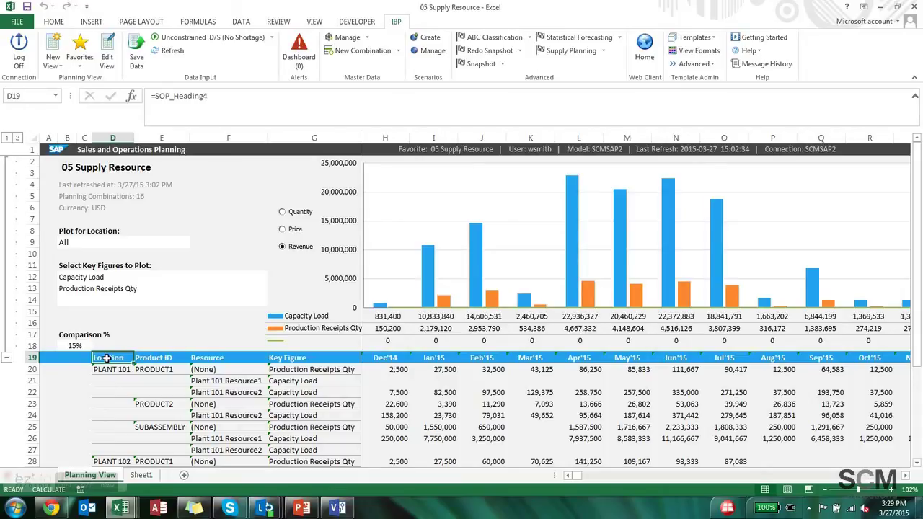
key(Right)
key(Right)
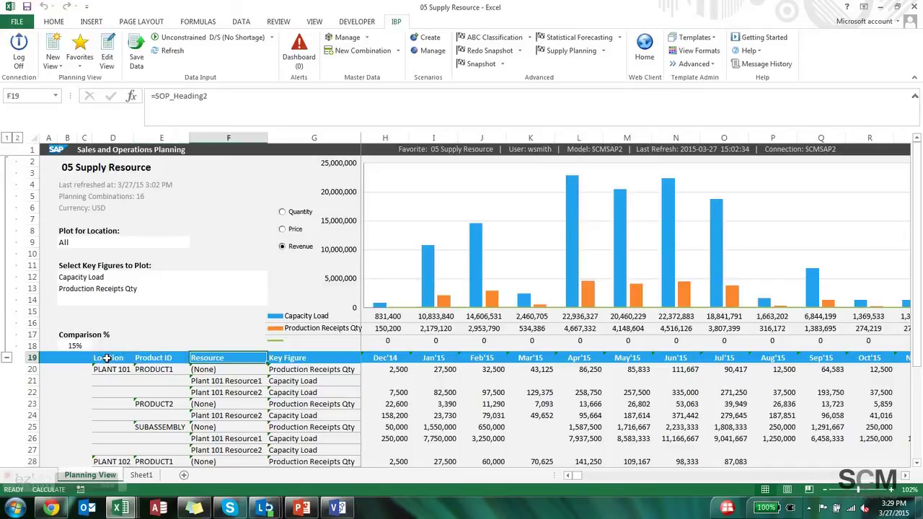
key(Right)
key(Down)
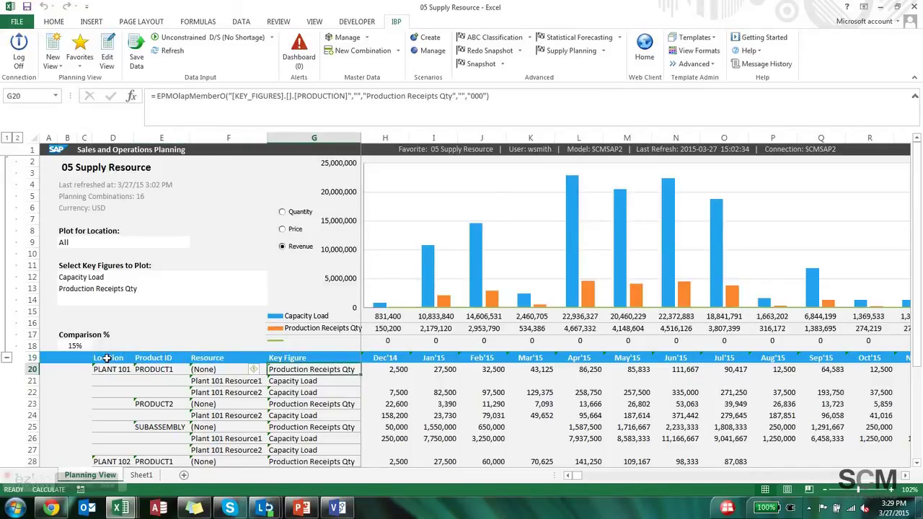
key(Down)
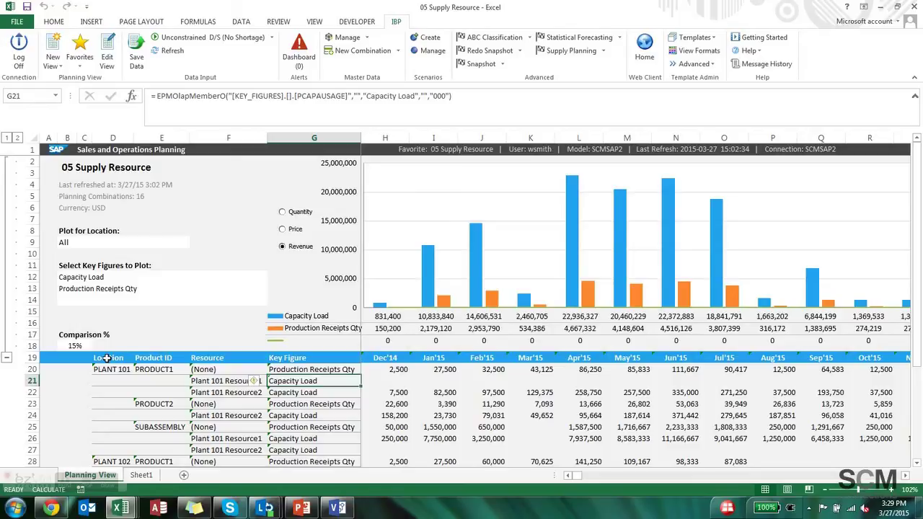
key(Up)
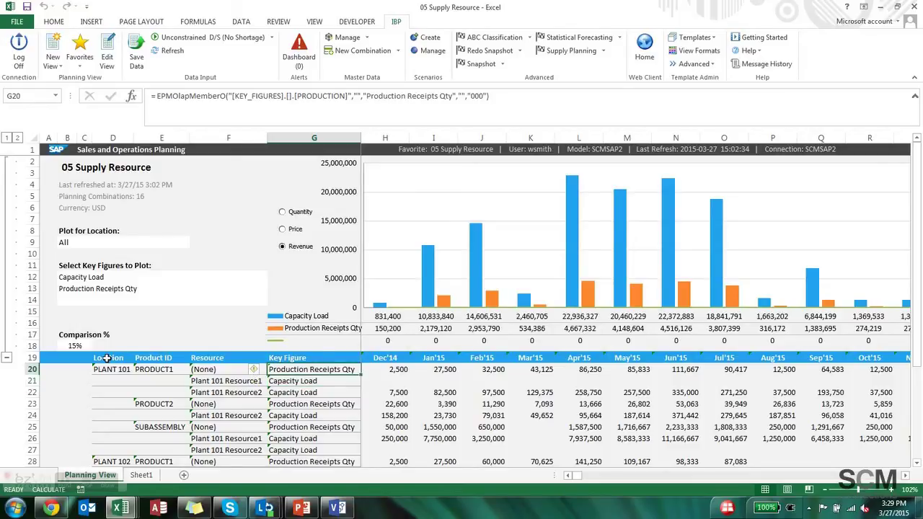
key(Right)
key(Left)
key(Left)
key(Left)
key(Left)
key(Right)
key(Right)
key(Right)
key(Right)
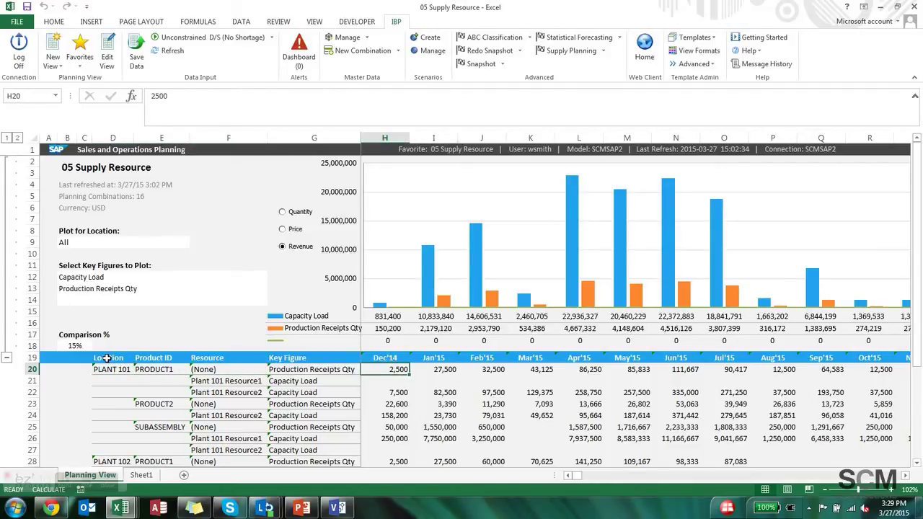
Check Plant 101 Resource2's December capacity load and PRODUCT2's December production receipts and capacity load
key(Down)
key(Down)
key(Left)
key(Left)
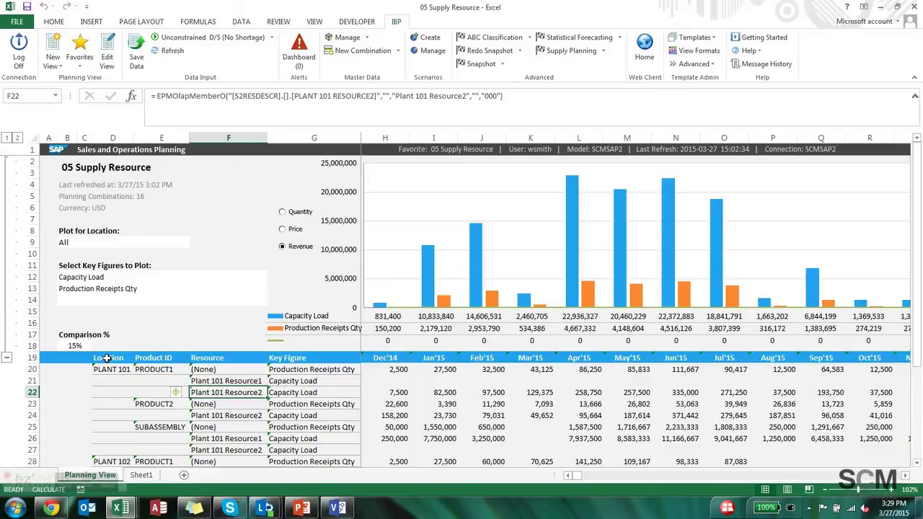
key(Right)
key(Right)
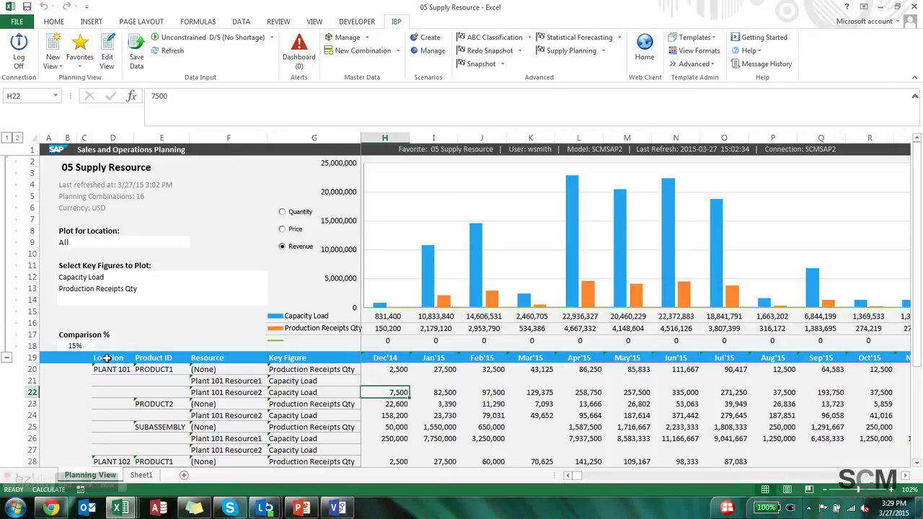
key(Down)
key(shift+Left)
key(shift+Left)
key(shift+Left)
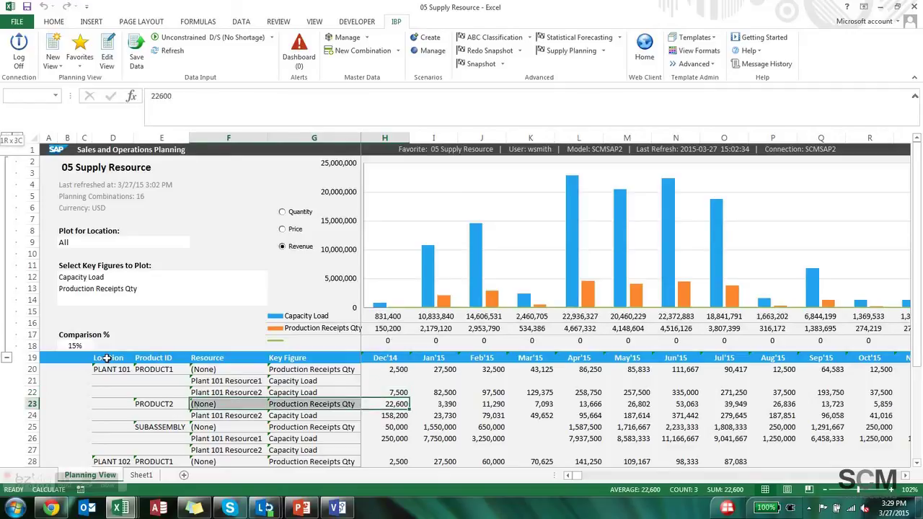
key(shift+Down)
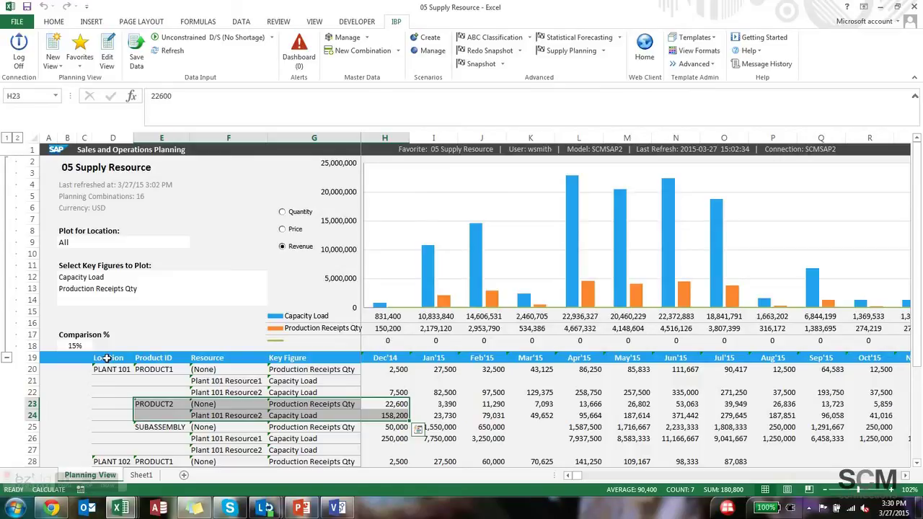
key(Right)
key(Down)
key(Left)
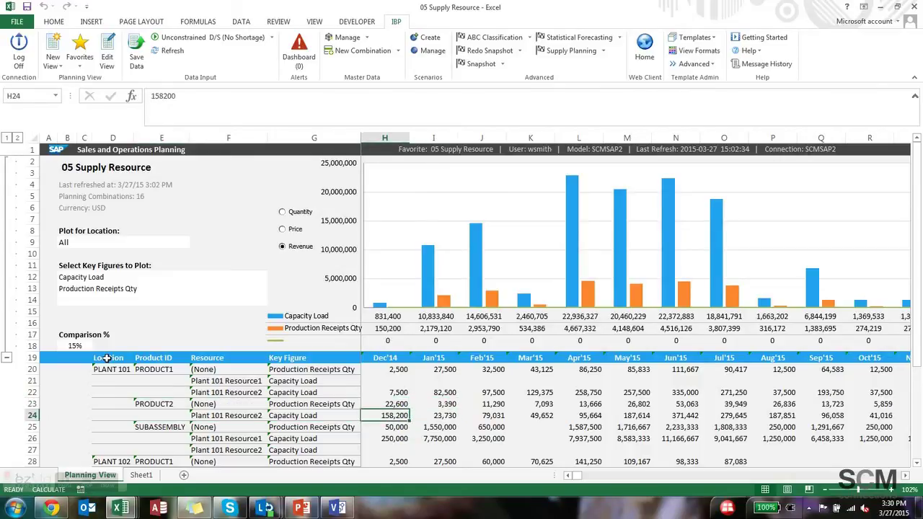
Check SUBASSEMBLY's December production receipts and its Resource1 capacity load
key(Down)
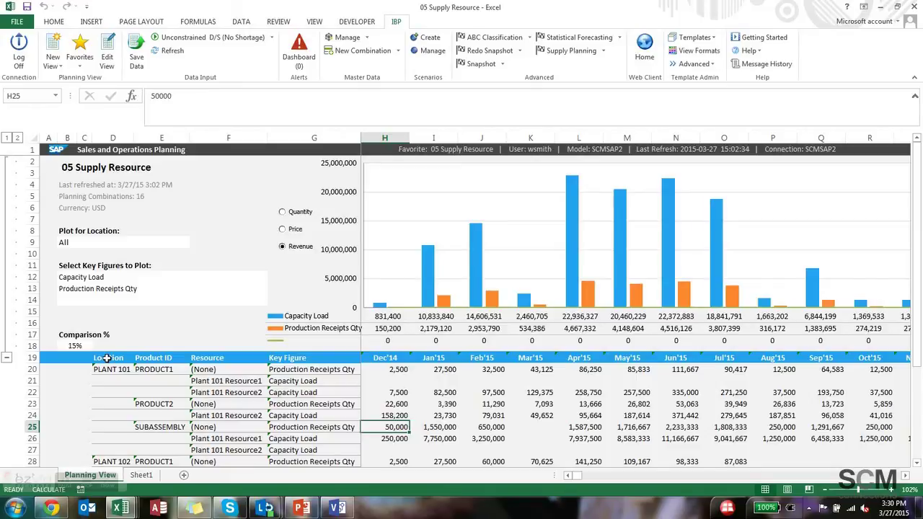
key(Down)
key(Up)
key(Down)
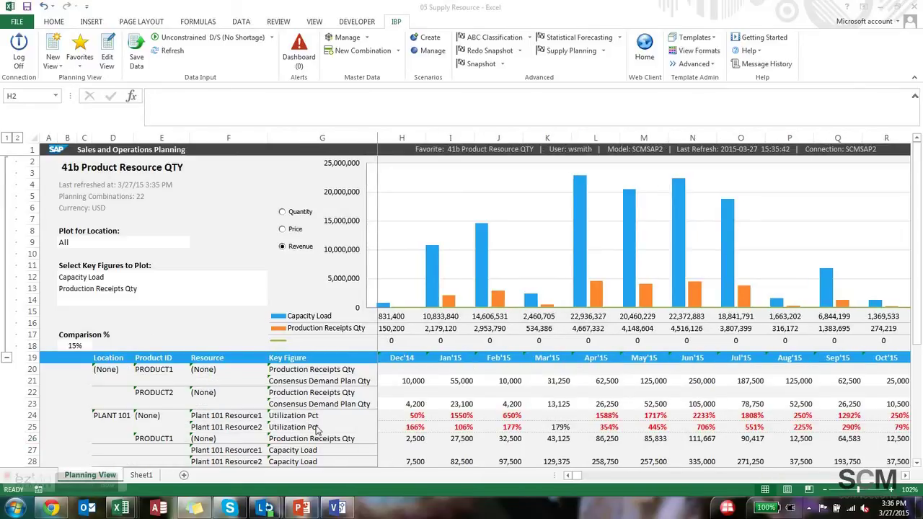
Review the Consensus Demand Plan and Utilization Pct key figures, noting Resource1's 50% Dec'14 utilization
click(314, 380)
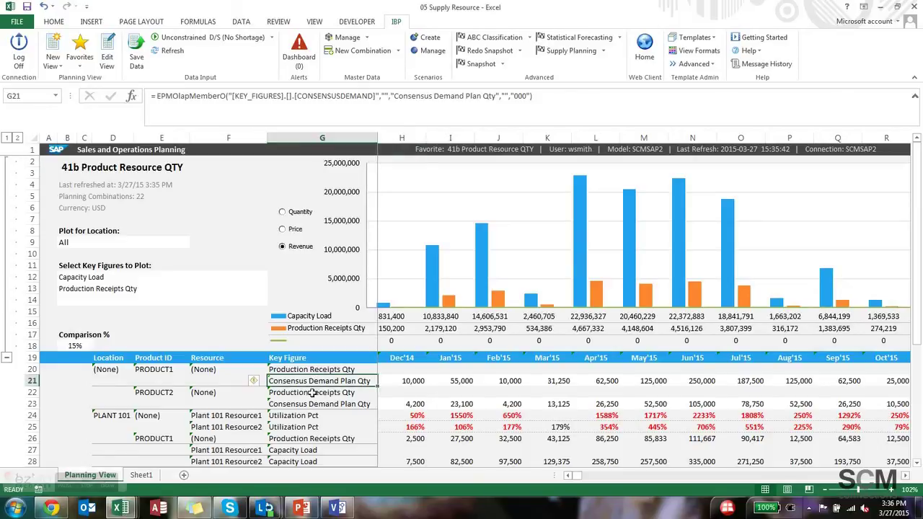
click(307, 417)
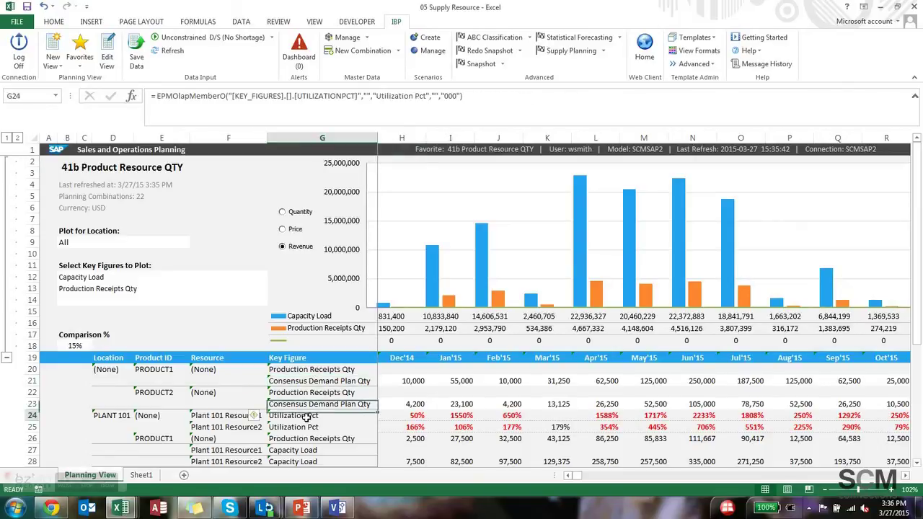
click(406, 417)
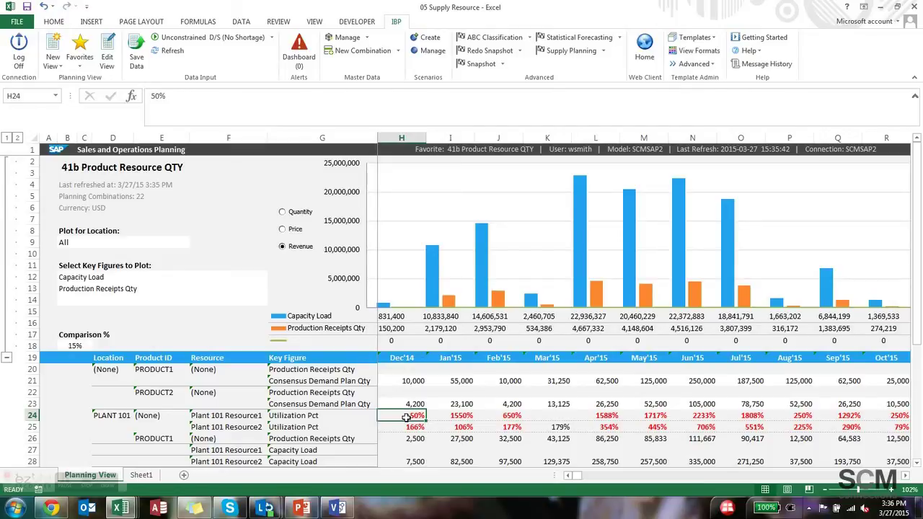
Enter 100000 as PRODUCT1's Dec'14 Consensus Demand Plan Qty in H21
click(407, 383)
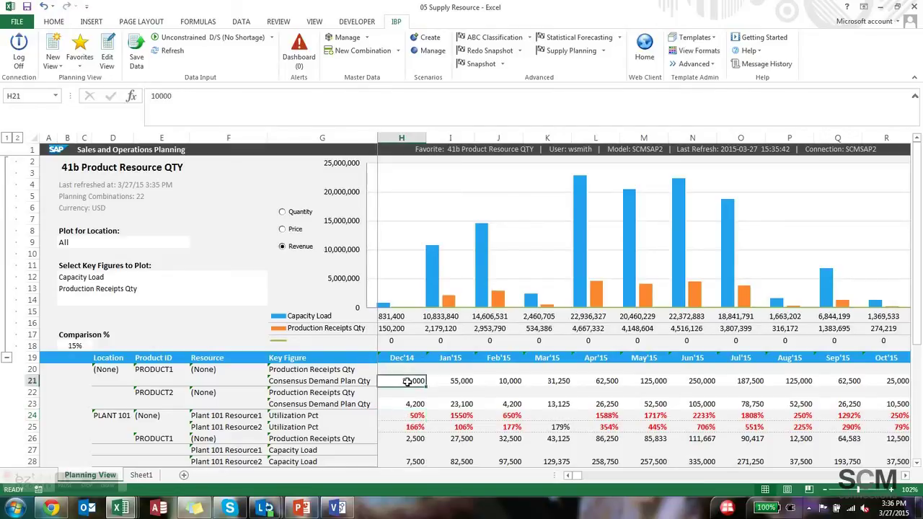
text(100000)
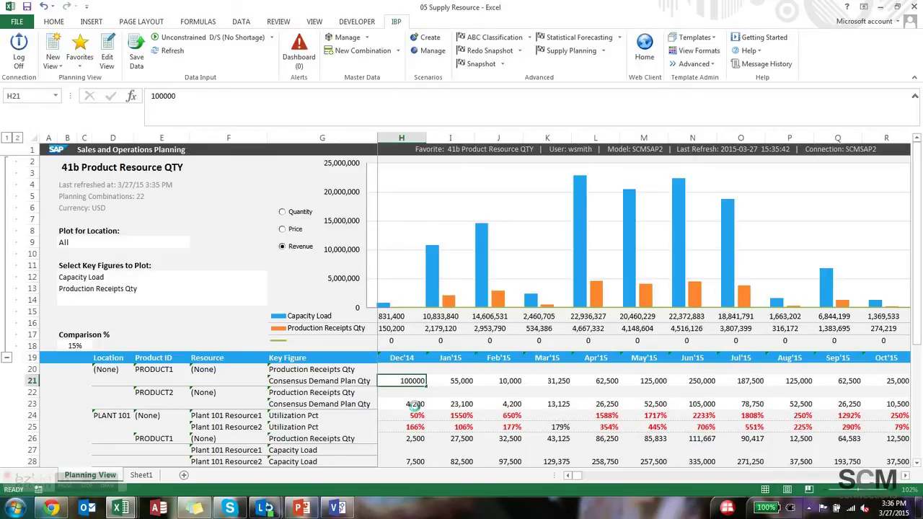
key(Return)
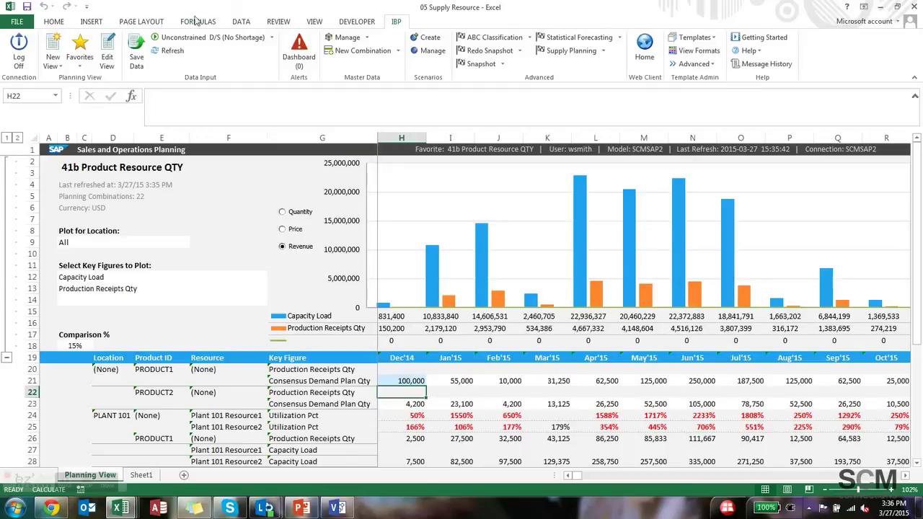
Run the Unconstrained D/S (No Shortage) simulation and verify PRODUCT1 receipts 47,500 and Resource2 load 142,500
click(235, 39)
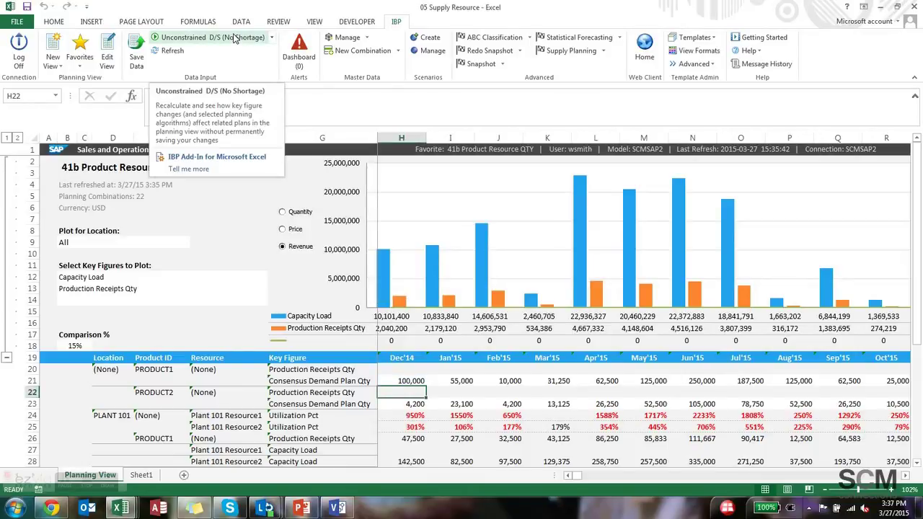
click(421, 440)
click(413, 461)
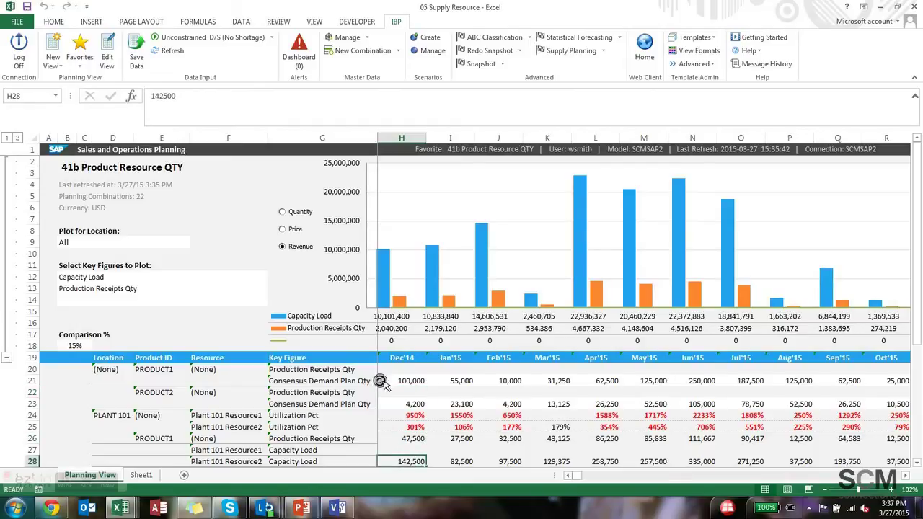
Review the COMPONENT1 and COMPONENT3 entries and COMPONENT1's Dec'14 transport receipts
click(76, 487)
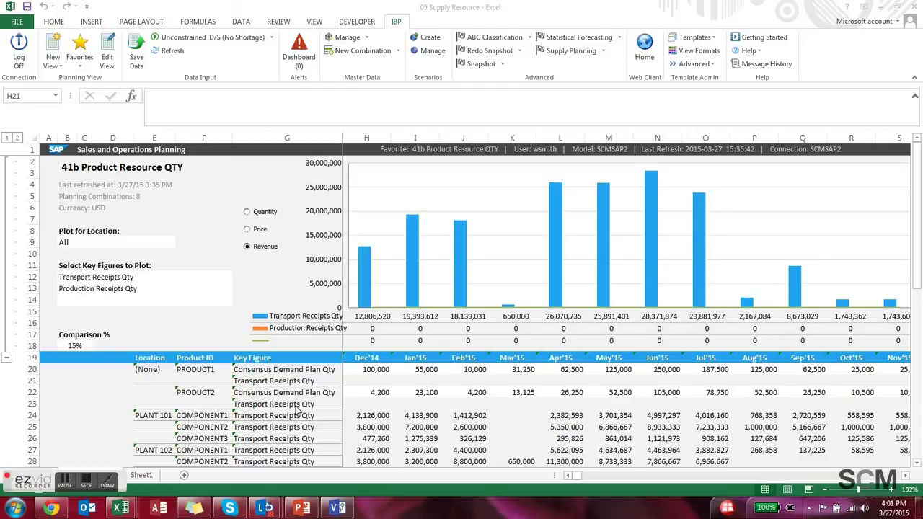
click(213, 416)
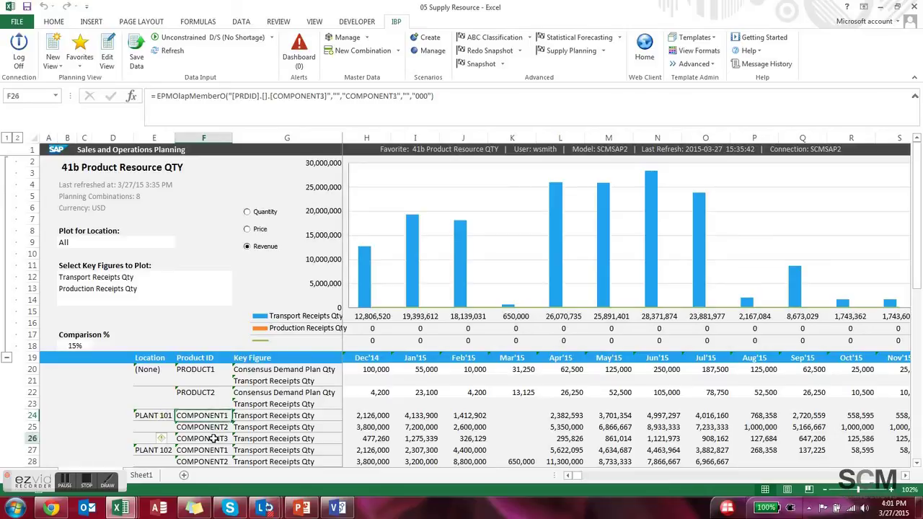
click(210, 438)
click(355, 417)
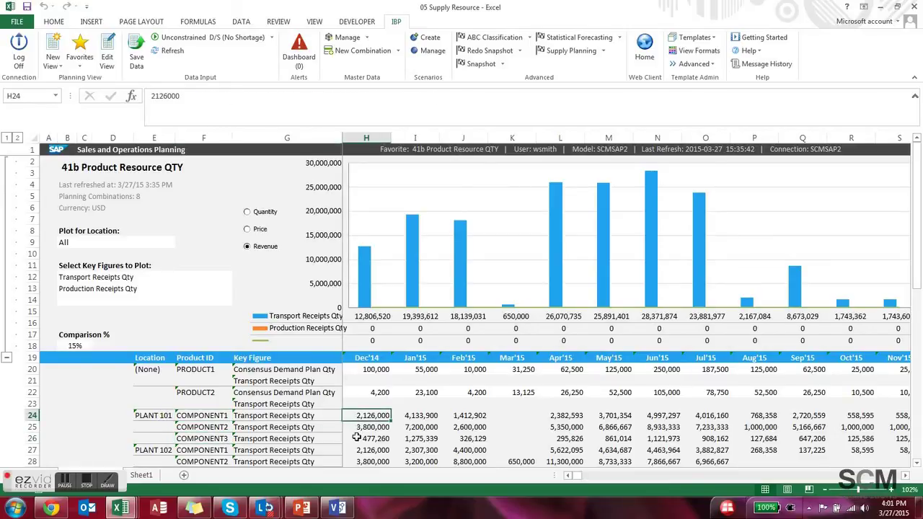
Set PRODUCT1's Dec'14 consensus demand to 50,000 and rerun the Unconstrained D/S (No Shortage) simulation
click(364, 369)
text(50000)
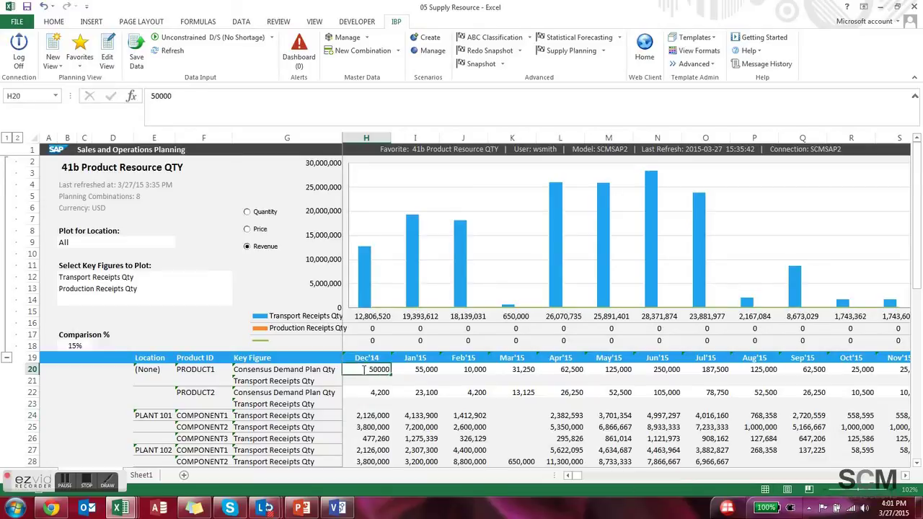
key(Return)
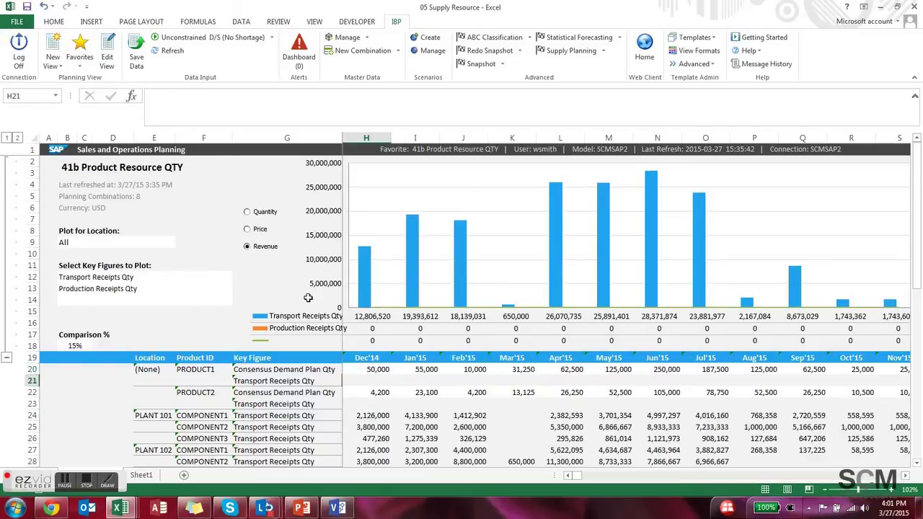
click(205, 38)
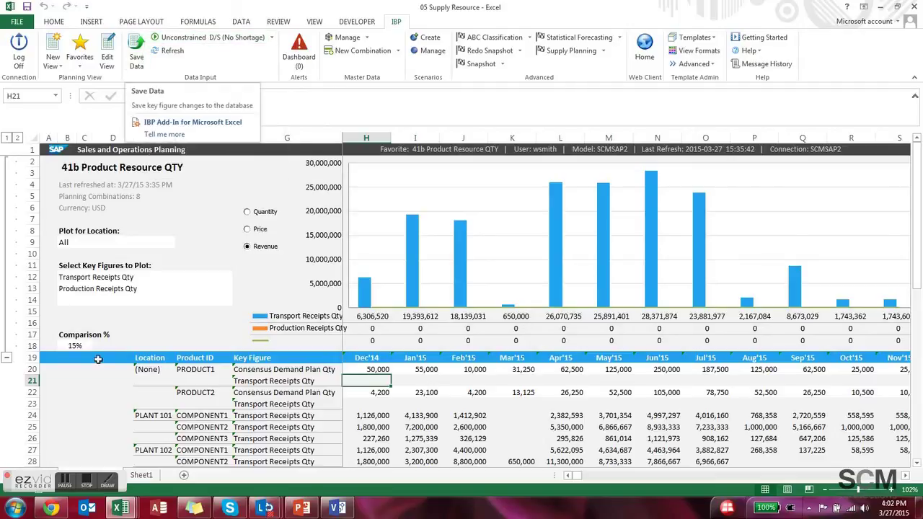
Switch back to the PowerPoint slide titled 'Material and Capacity Planning'
click(65, 481)
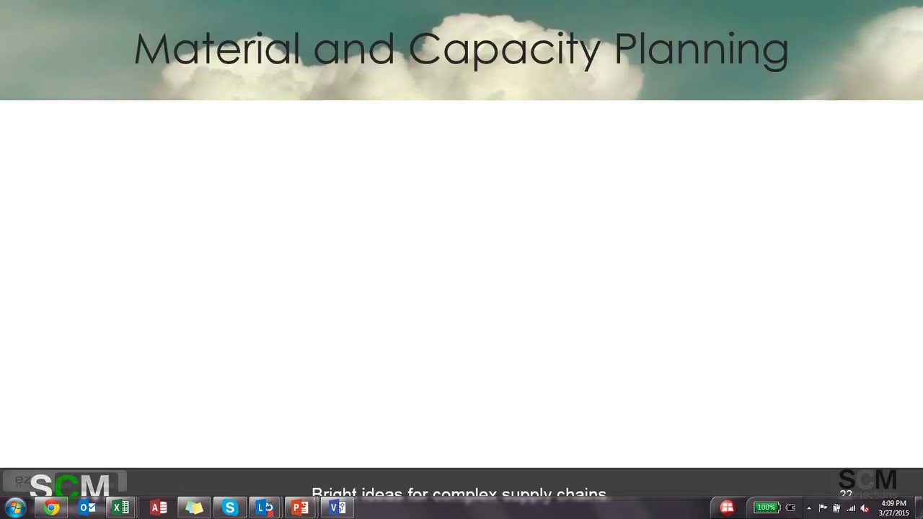